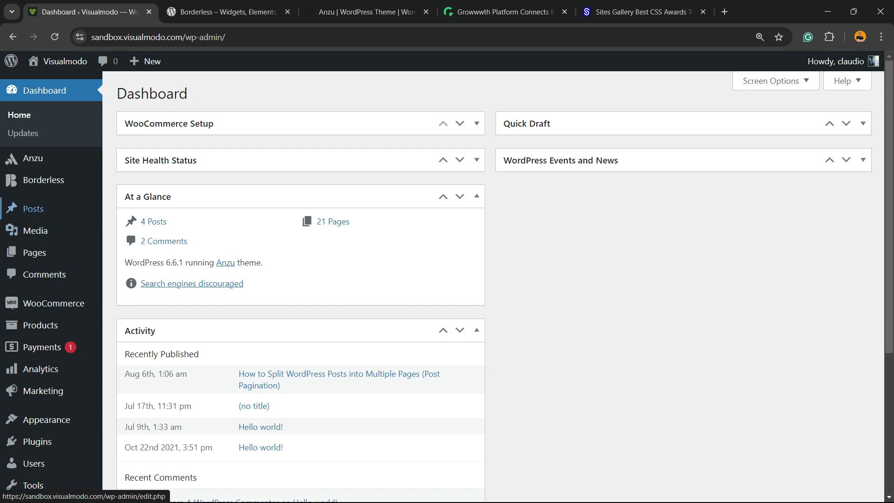
- Open the page for adding new plugins
scroll(42, 347, down, 2)
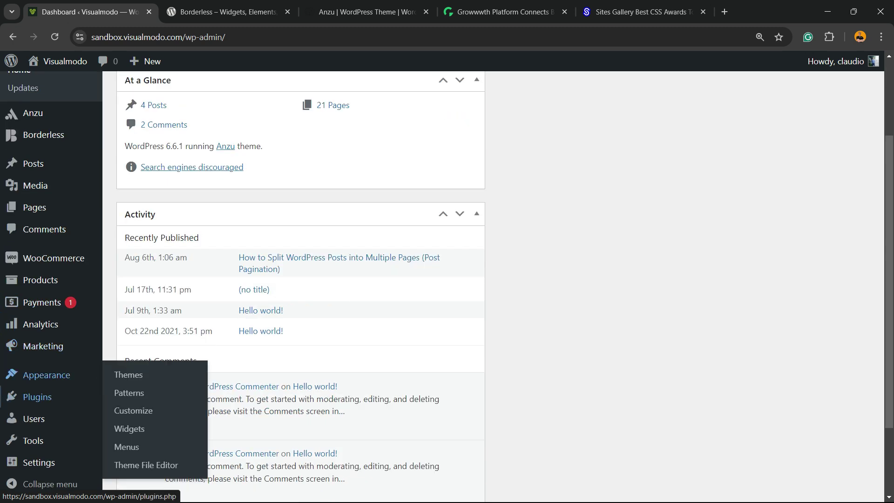
mouse_move(37, 397)
click(143, 417)
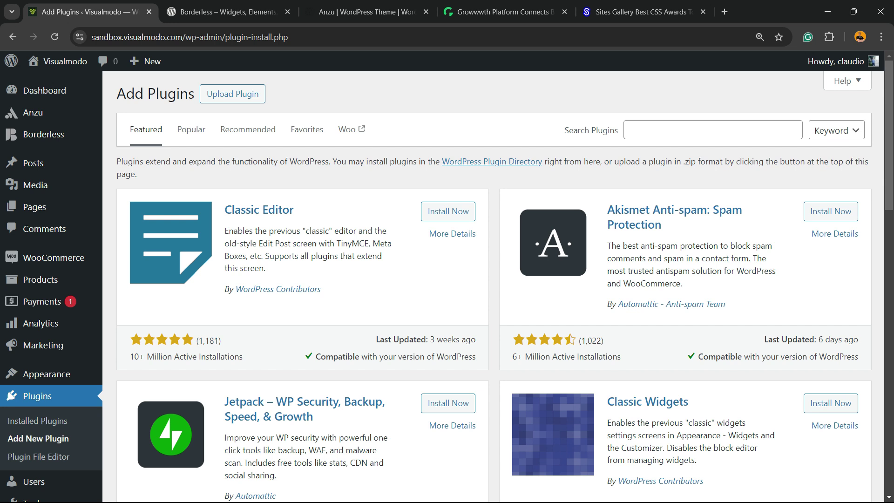
- Search the plugin directory for "wpcode"
click(643, 130)
text(-wpcpd)
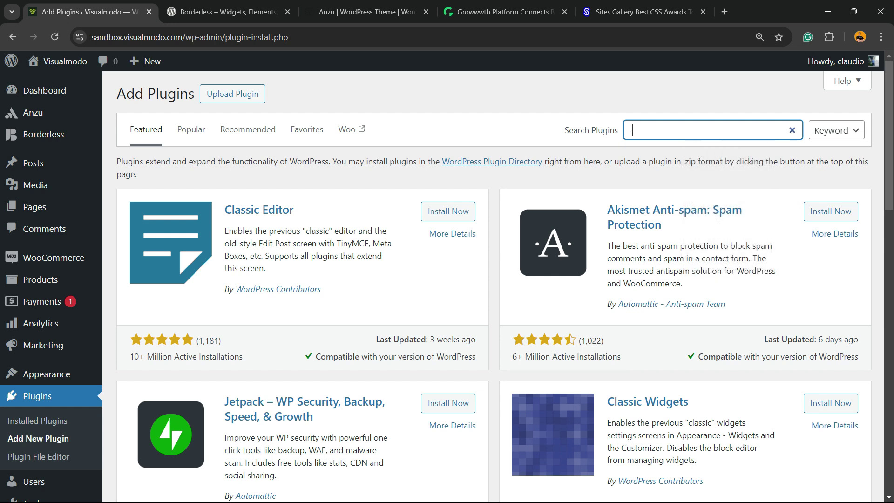
text(e)
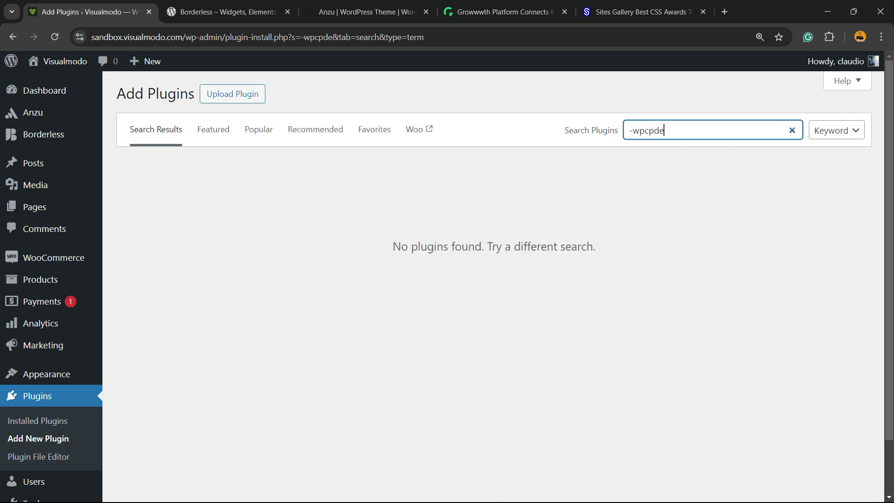
key(Left)
key(Left)
key(Left)
key(Left)
key(Left)
key(Left)
key(BackSpace)
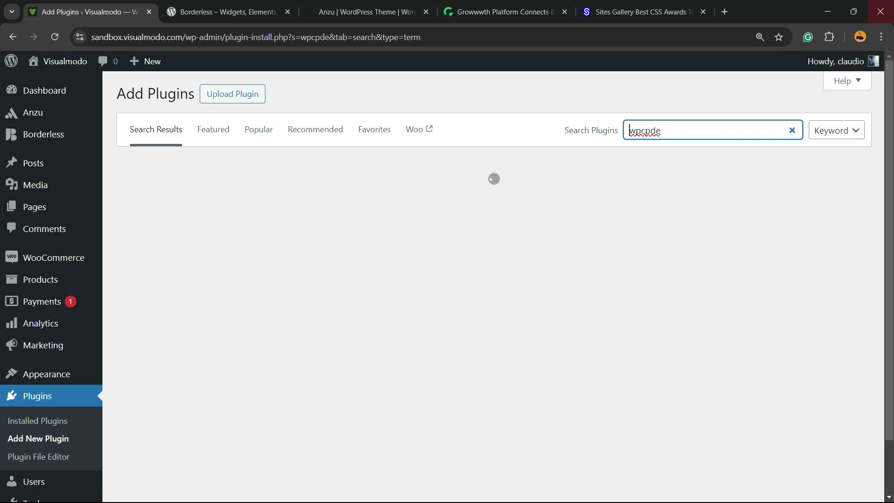
key(ctrl+a)
key(End)
key(BackSpace)
key(BackSpace)
key(BackSpace)
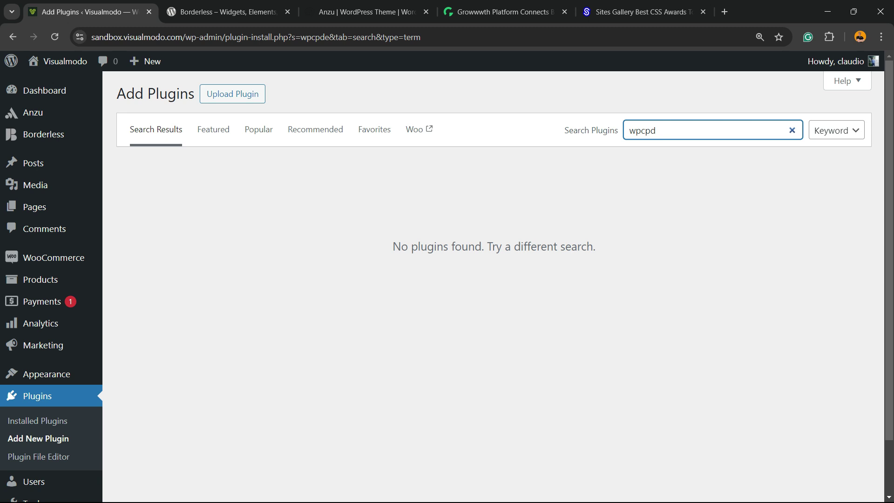
text(ode)
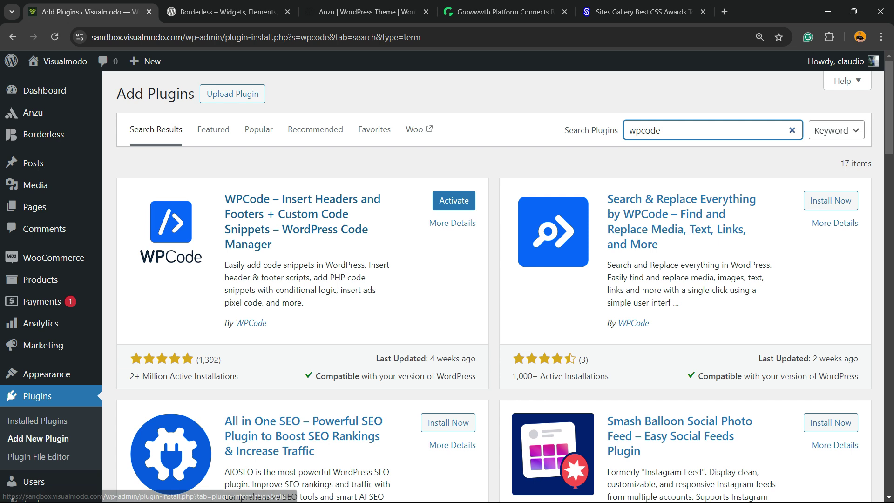
- Activate the plugin "WPCode – Insert Headers and Footers + Custom Code Snippets"
drag(278, 213, 284, 218)
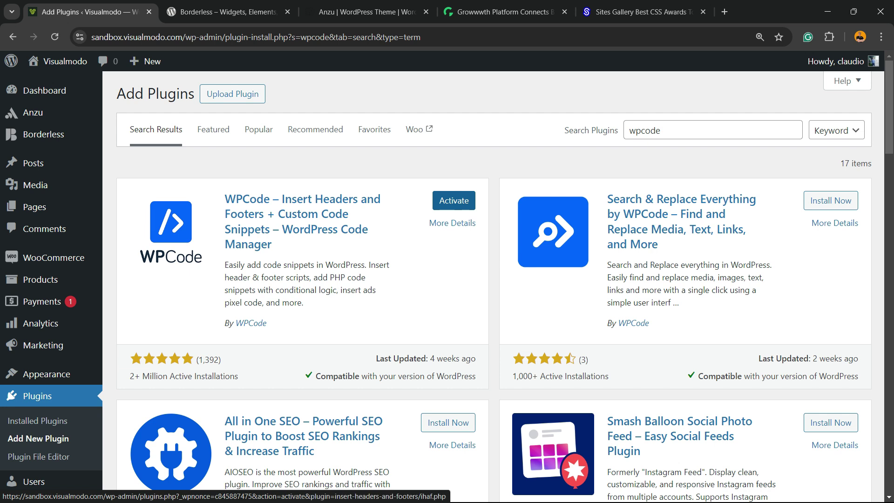
click(454, 200)
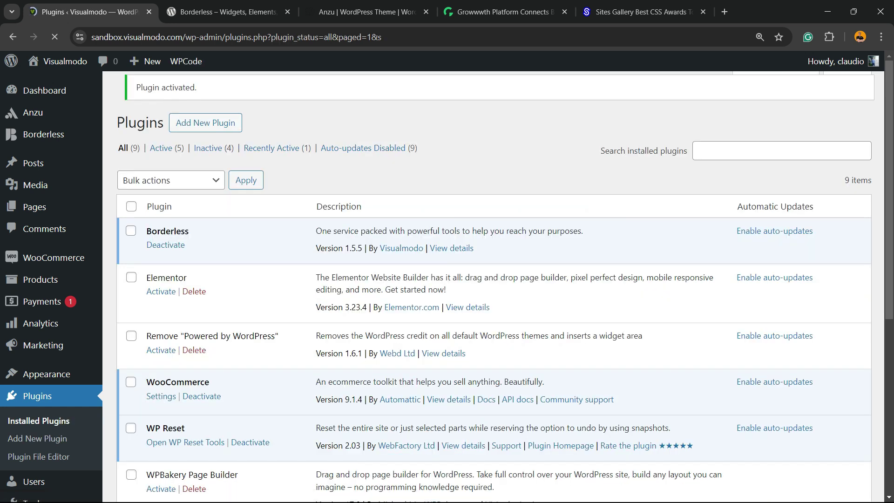
scroll(494, 279, down, 5)
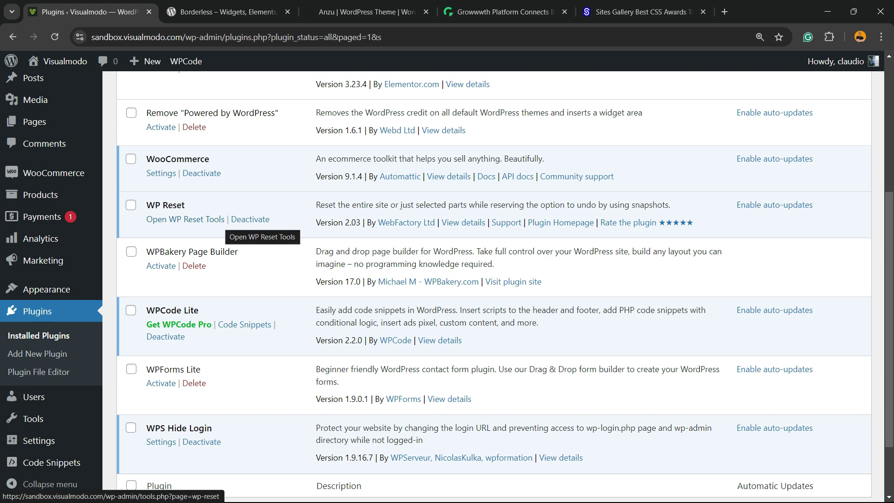
- Open the list of all code snippets in WPCode
mouse_move(46, 290)
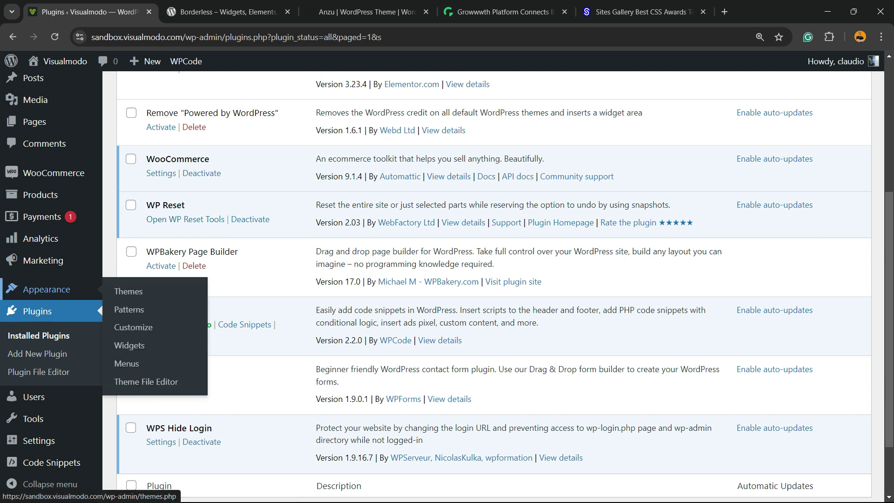
scroll(47, 279, down, 3)
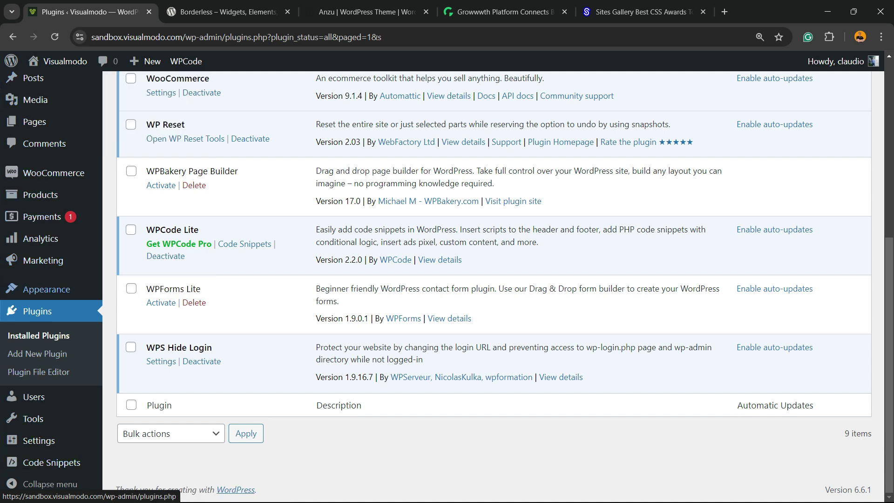
mouse_move(38, 440)
mouse_move(51, 463)
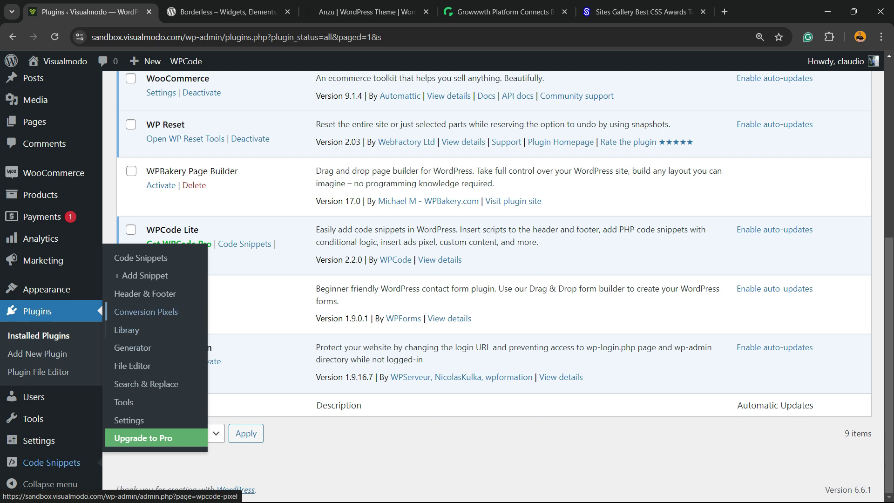
click(52, 462)
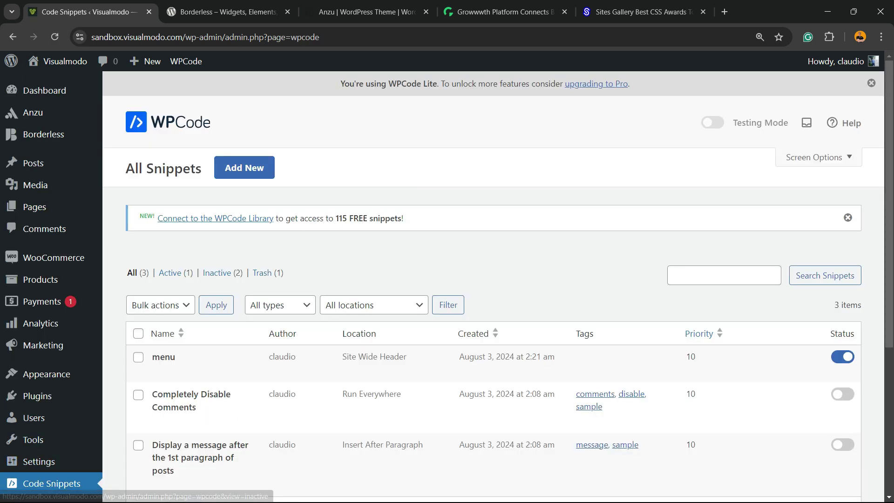
- Add a new snippet, starting from the blank custom code option
click(244, 168)
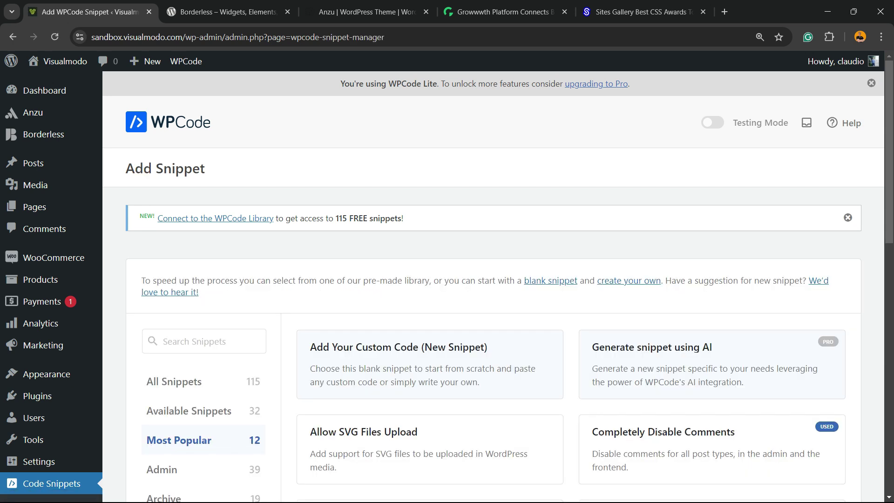
mouse_move(430, 374)
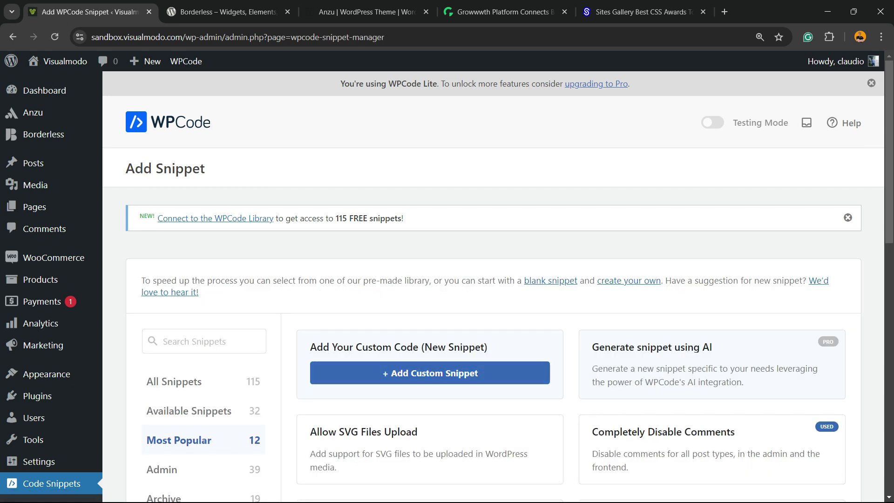
drag(400, 347, 309, 347)
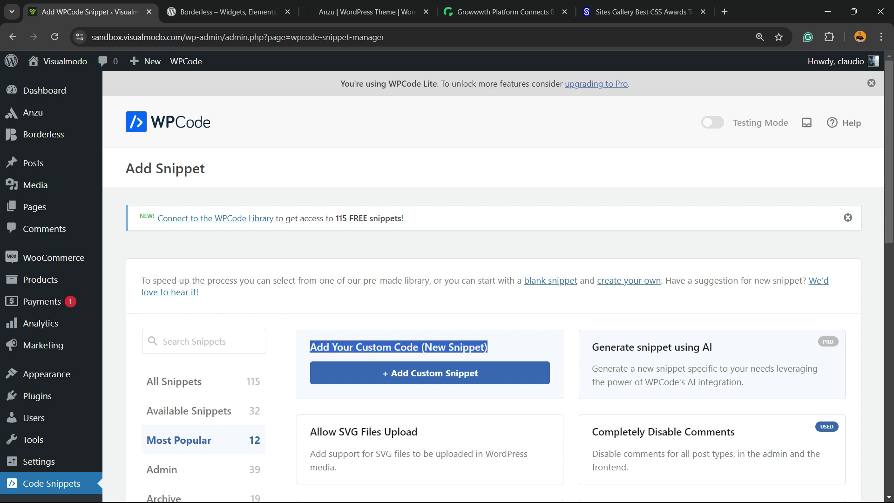
click(430, 373)
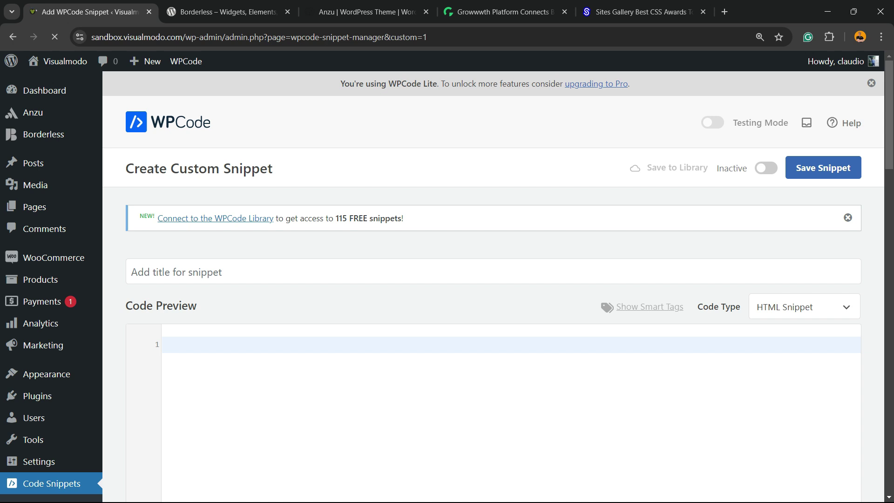
- Paste the code add_filter( 'big_image_size_threshold', '__return_false' ); into the snippet's code editor
text(add_filter( 'big_image_size_threshold', '__return_false' );)
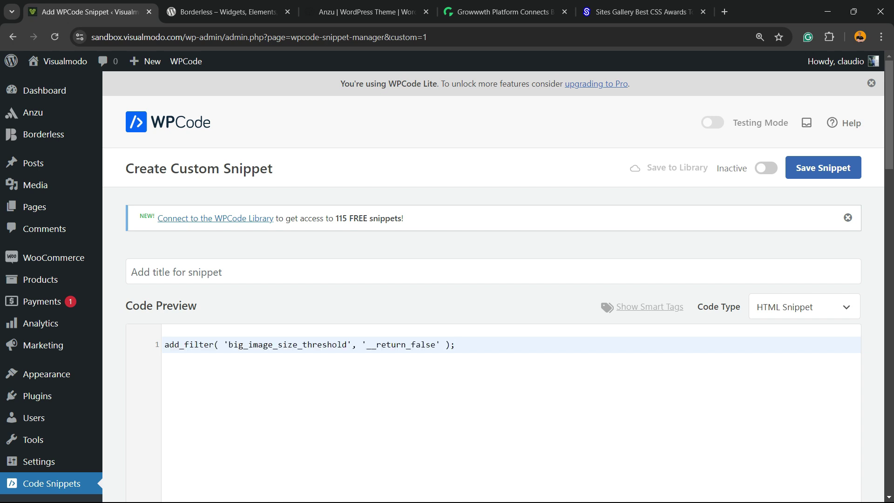
triple_click(287, 345)
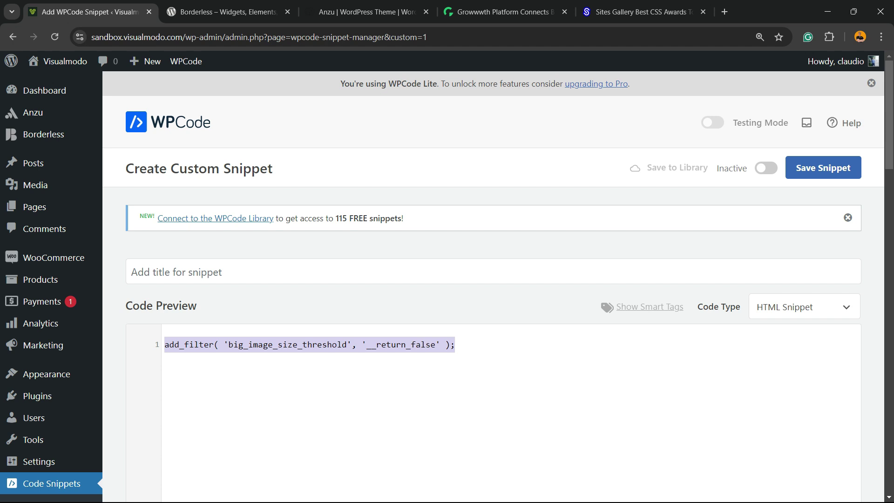
click(298, 373)
triple_click(287, 345)
click(298, 372)
double_click(288, 345)
triple_click(275, 345)
click(275, 344)
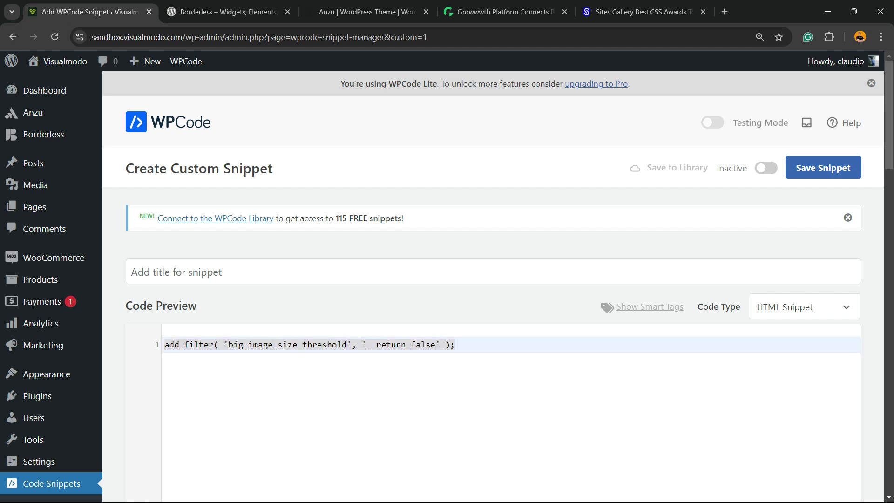
- Title the snippet "big image size threshold", using the filter name from the code with spaces instead of underscores
double_click(288, 344)
key(ctrl+c)
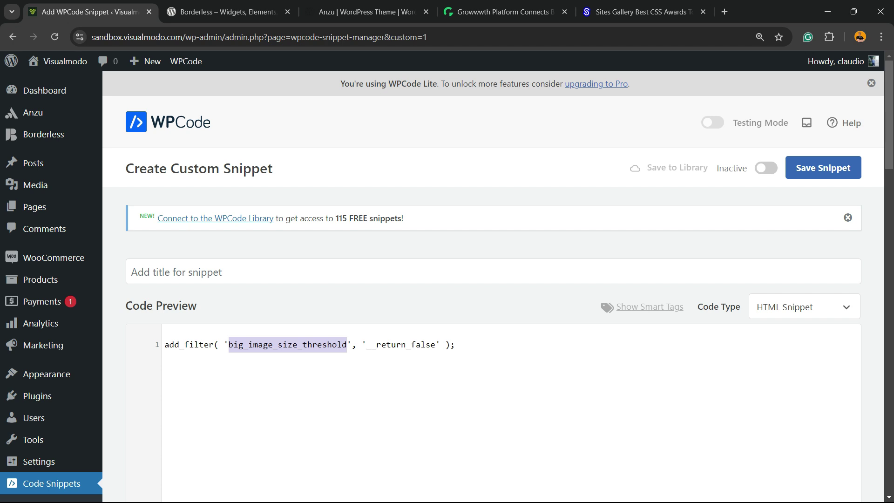
click(287, 345)
click(279, 272)
key(ctrl+v)
click(354, 305)
click(207, 272)
key(BackSpace)
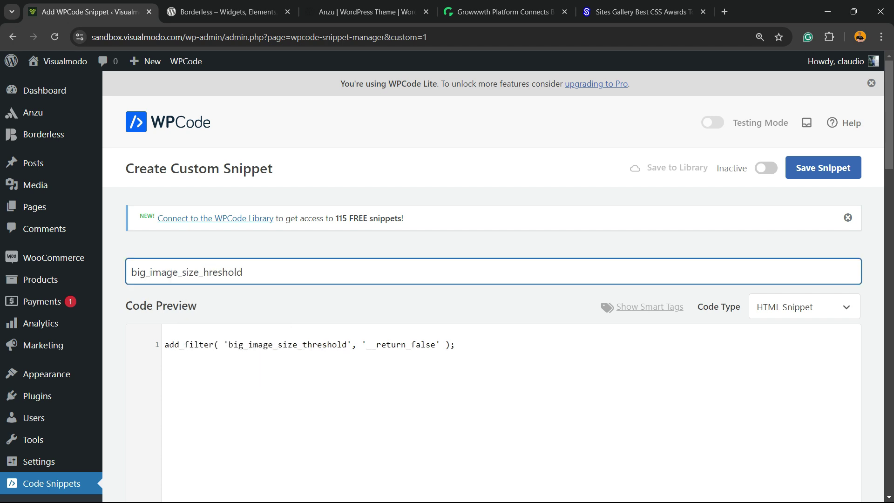
text(t)
key(BackSpace)
key(Left)
key(Left)
key(Left)
key(Left)
key(Left)
key(shift+Left)
key(Left)
key(Left)
key(Left)
key(Left)
key(Left)
key(Left)
key(shift+Left)
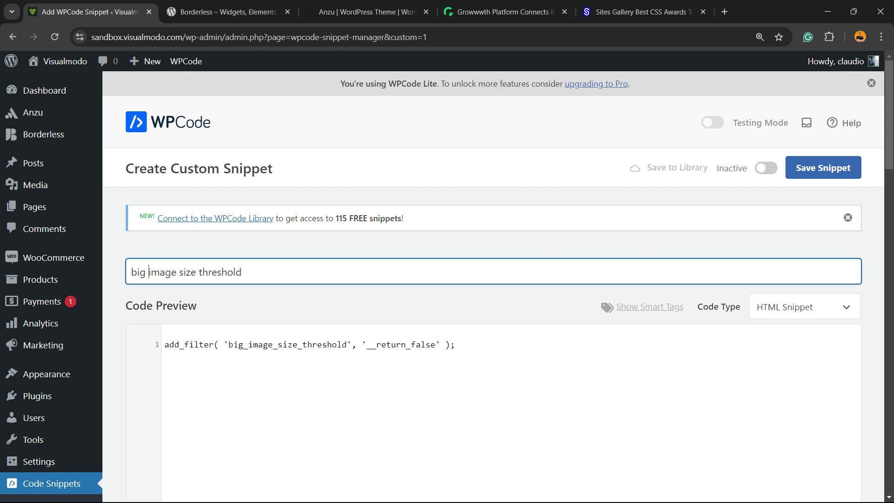
- Set the snippet's code type to PHP Snippet
click(805, 307)
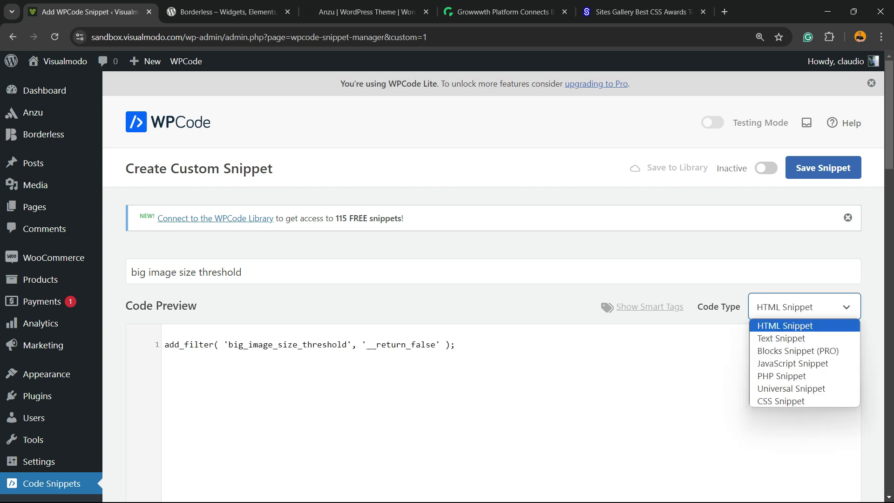
key(ctrl+plus)
key(ctrl+plus)
key(ctrl+plus)
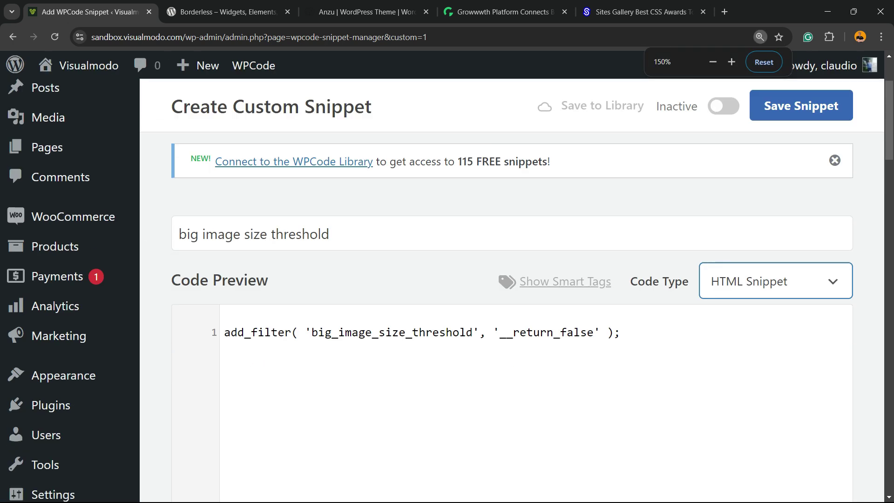
drag(627, 282, 658, 282)
click(660, 282)
click(775, 281)
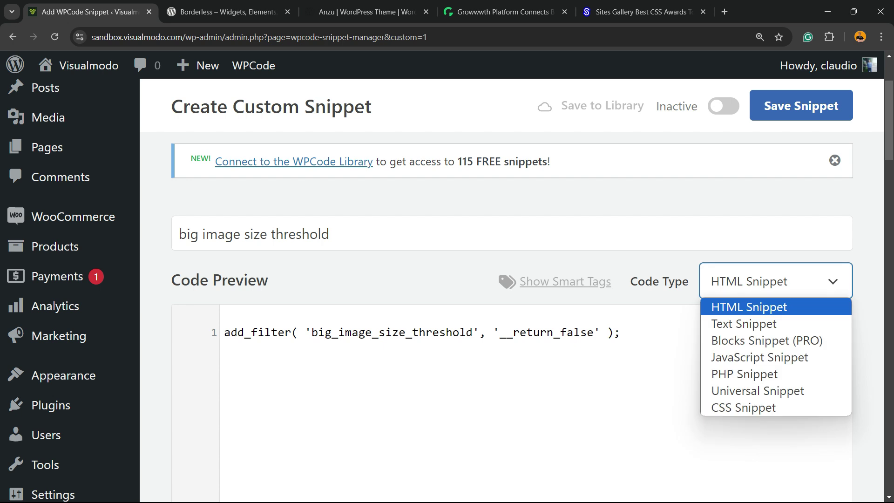
key(Down)
key(Down)
key(Down)
key(Return)
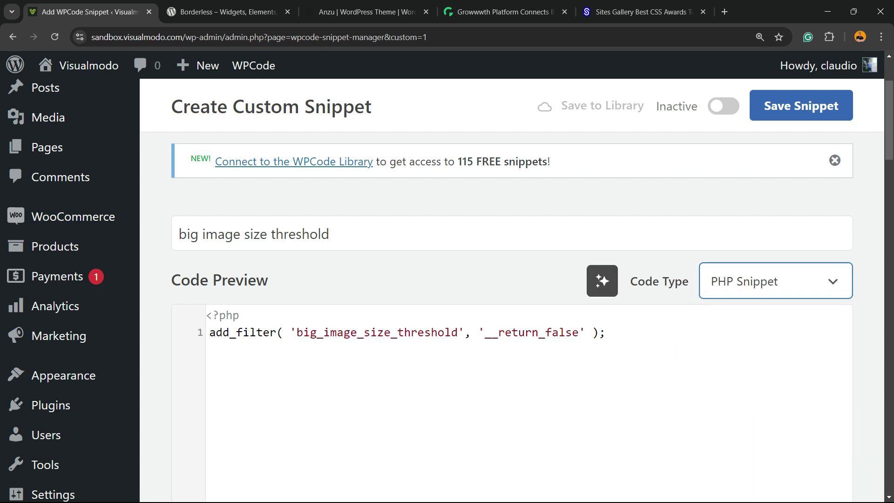
- Check the snippet's insertion settings and save the new snippet
key(ctrl+minus)
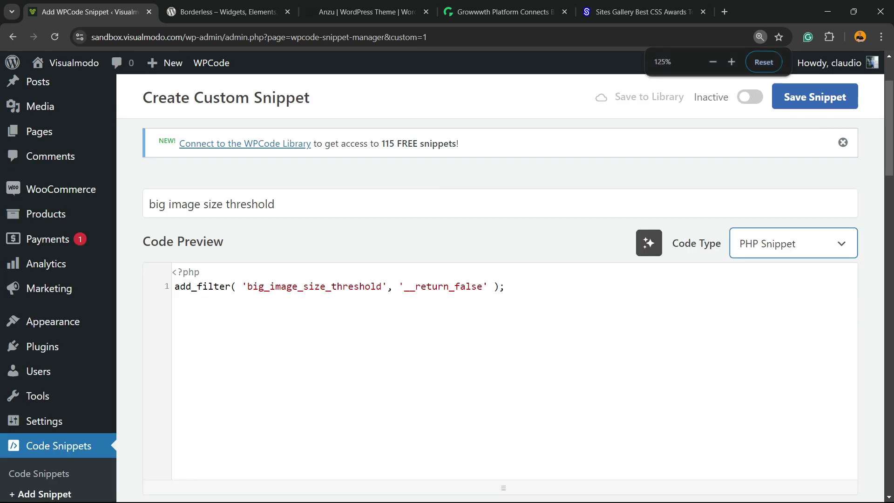
scroll(500, 279, down, 4)
scroll(501, 280, down, 3)
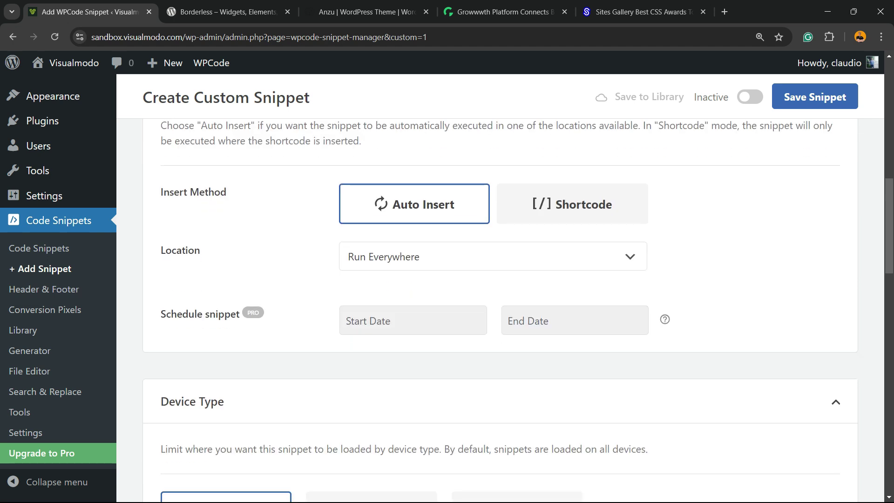
scroll(501, 280, up, 8)
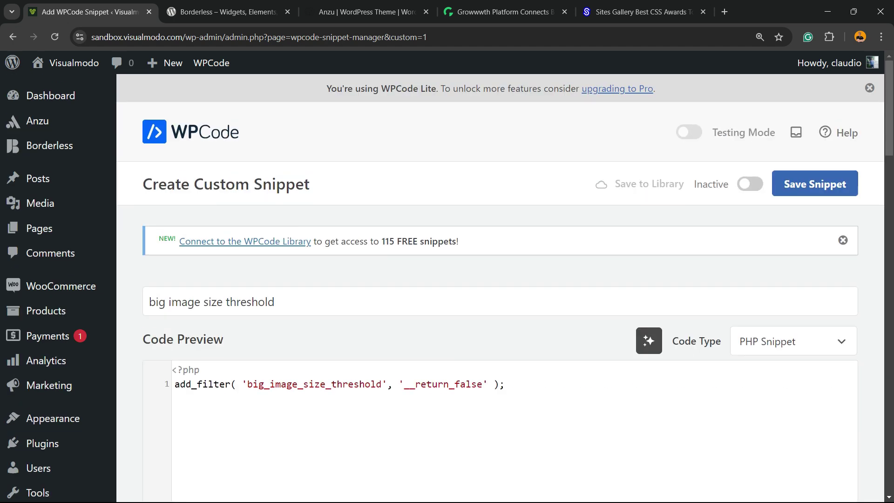
click(815, 184)
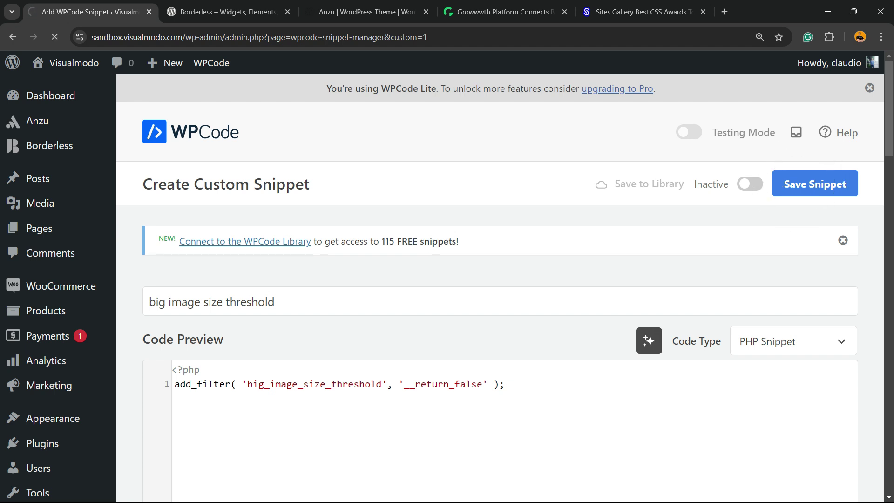
- Set the saved snippet to active and update it
click(777, 184)
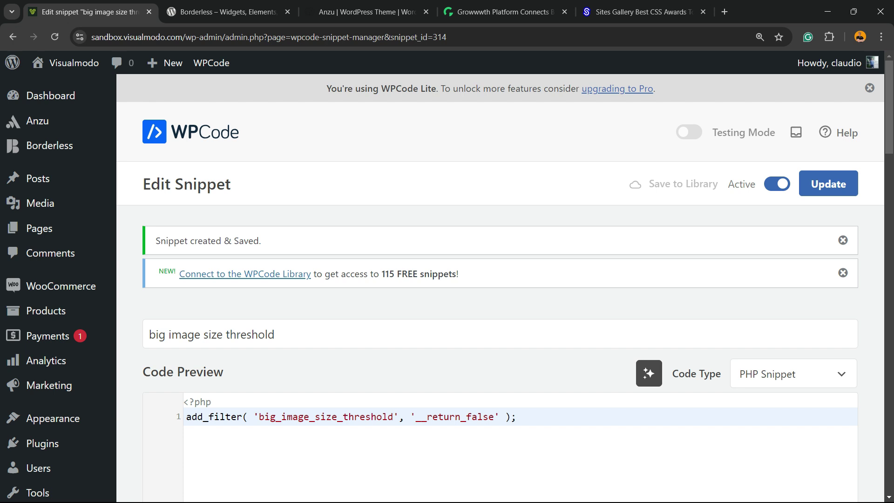
click(828, 184)
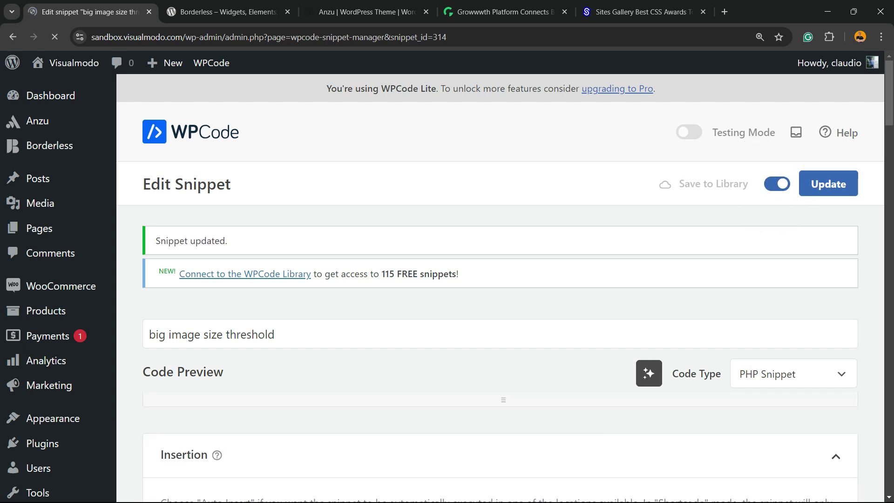
scroll(501, 280, down, 3)
scroll(500, 307, down, 4)
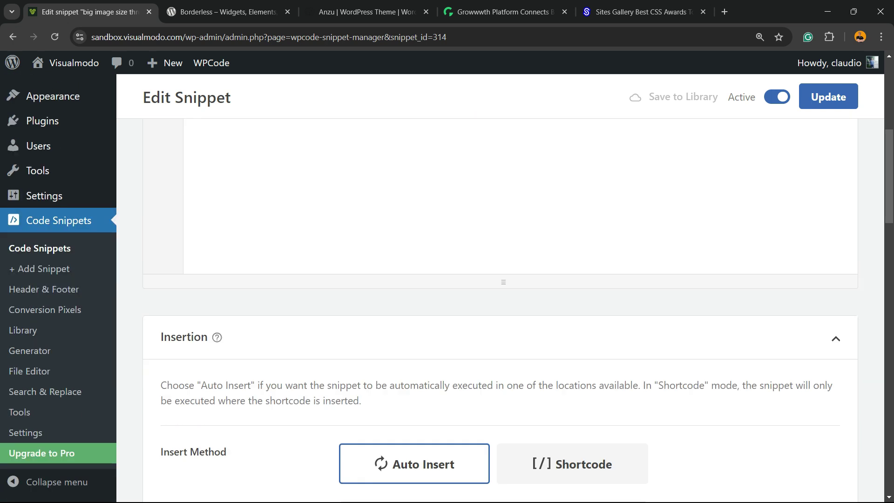
scroll(500, 307, up, 2)
scroll(500, 289, up, 5)
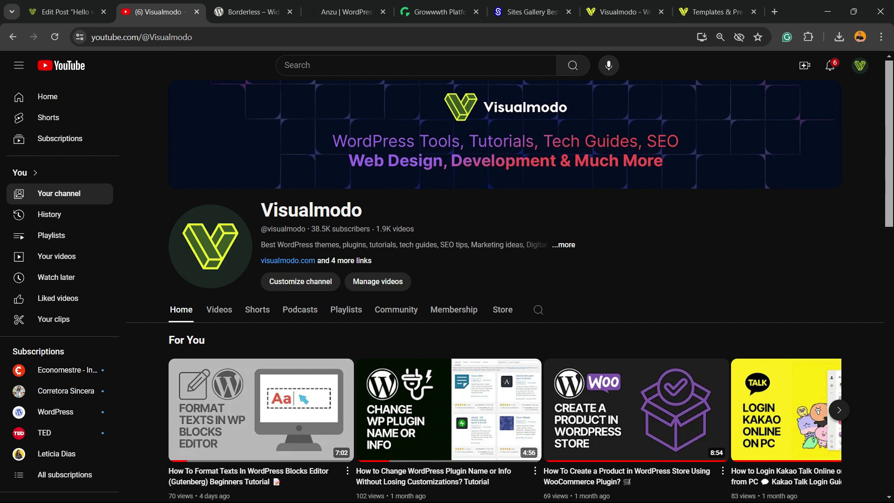
- Look over the WordPress.org pages of the Borderless plugin and the Anzu theme
click(247, 11)
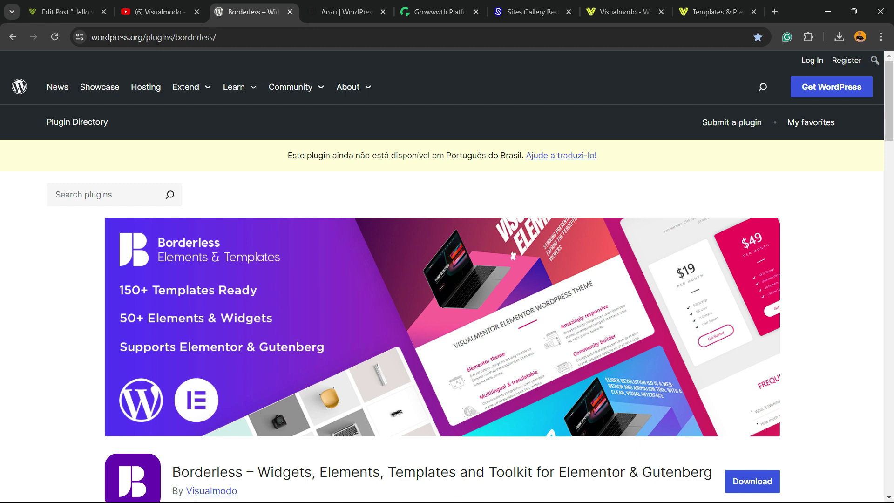
scroll(447, 280, down, 3)
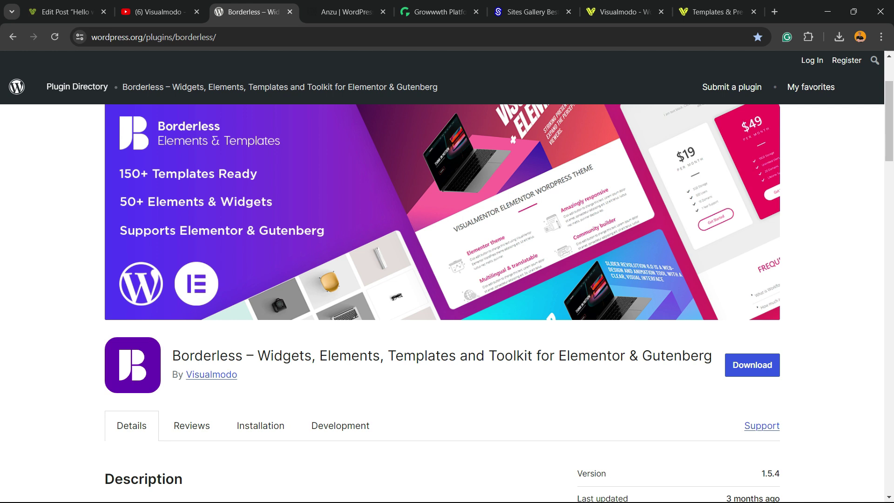
scroll(447, 280, up, 3)
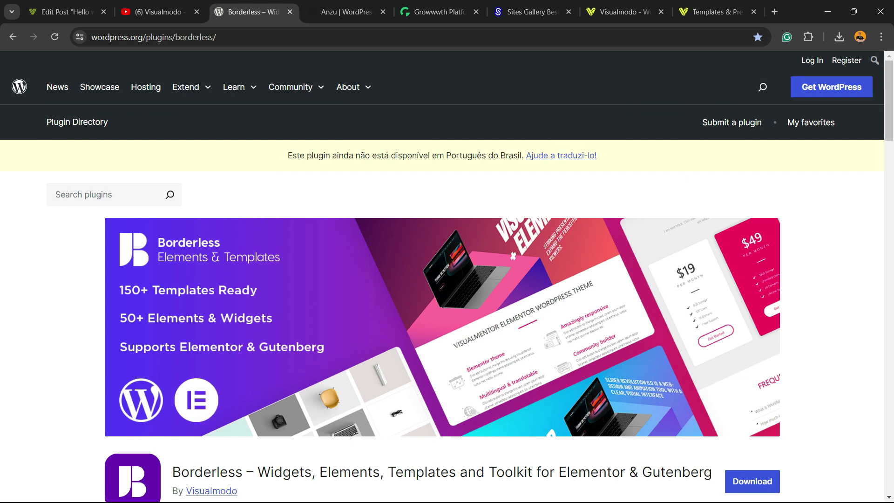
scroll(447, 280, down, 3)
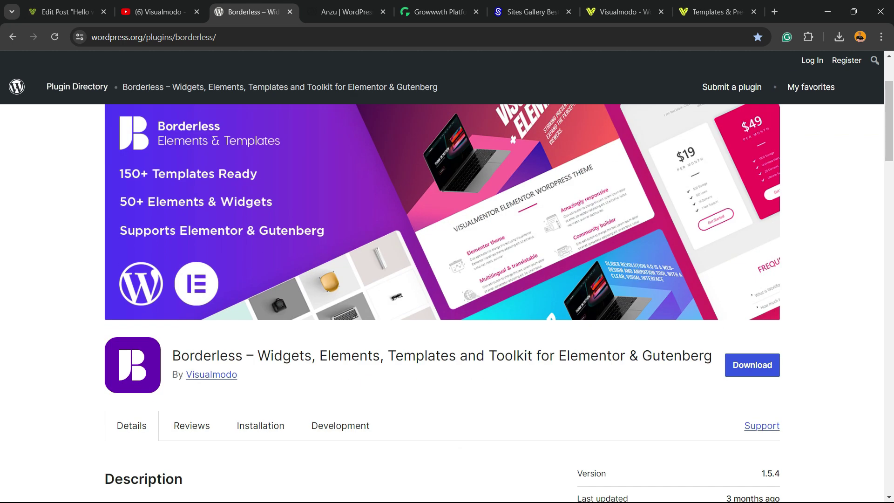
key(ctrl+Tab)
scroll(447, 280, up, 15)
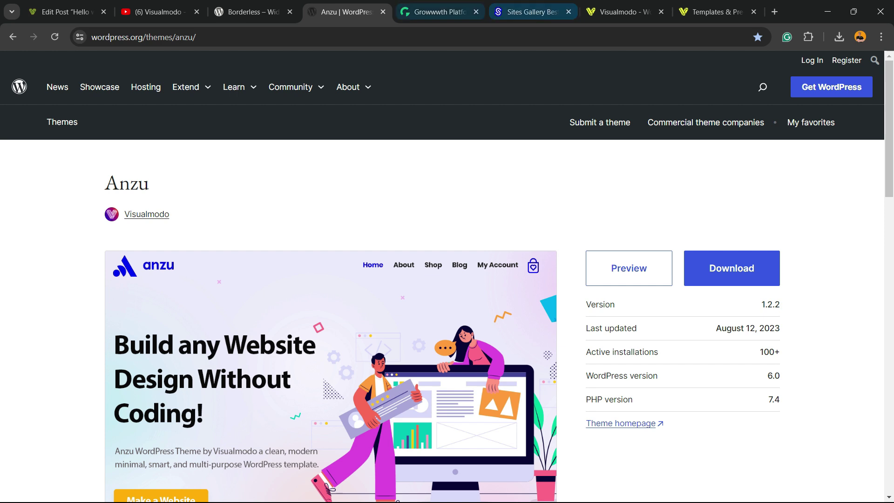
- Browse the Growwwth homepage, examining its featured websites and the guest post listings with their prices
click(440, 11)
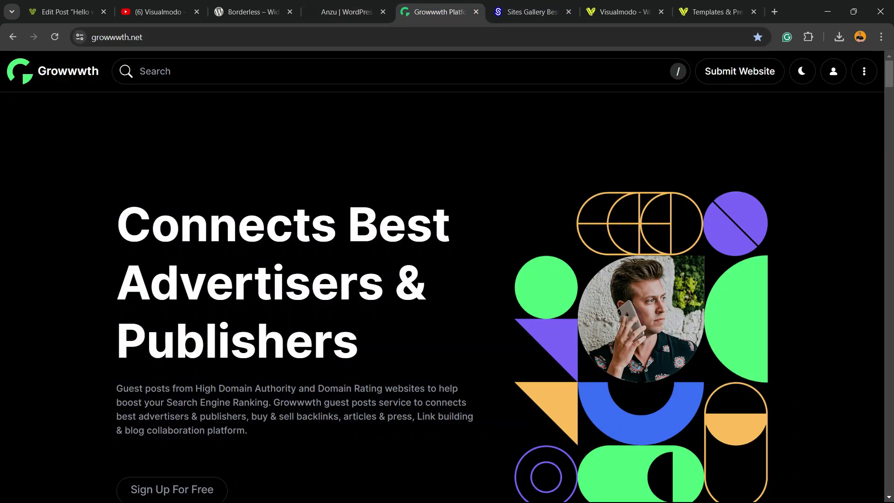
scroll(848, 82, down, 6)
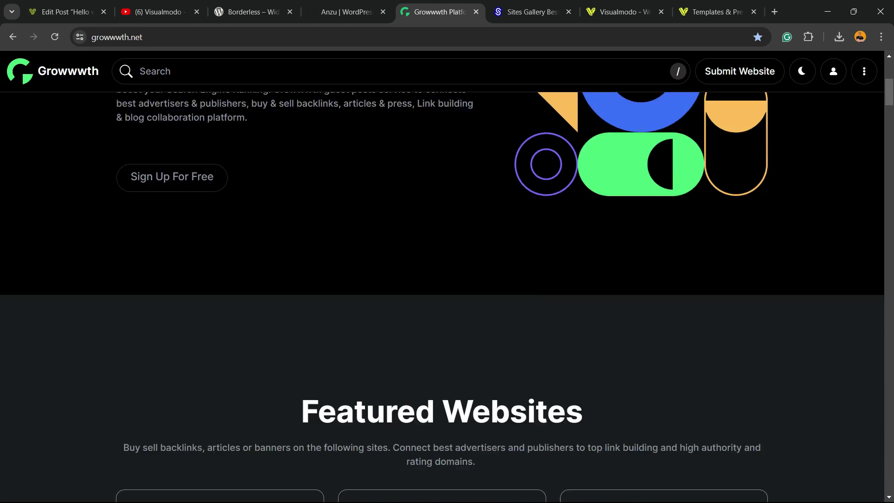
scroll(443, 298, down, 12)
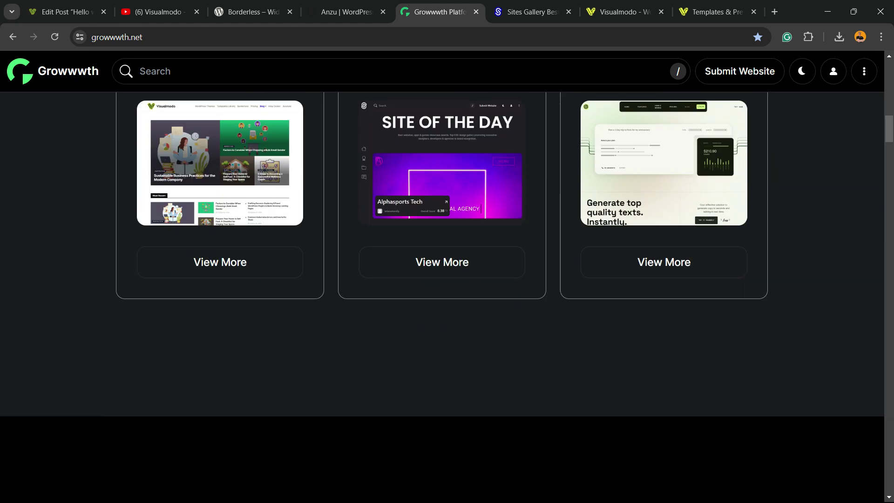
scroll(443, 298, down, 10)
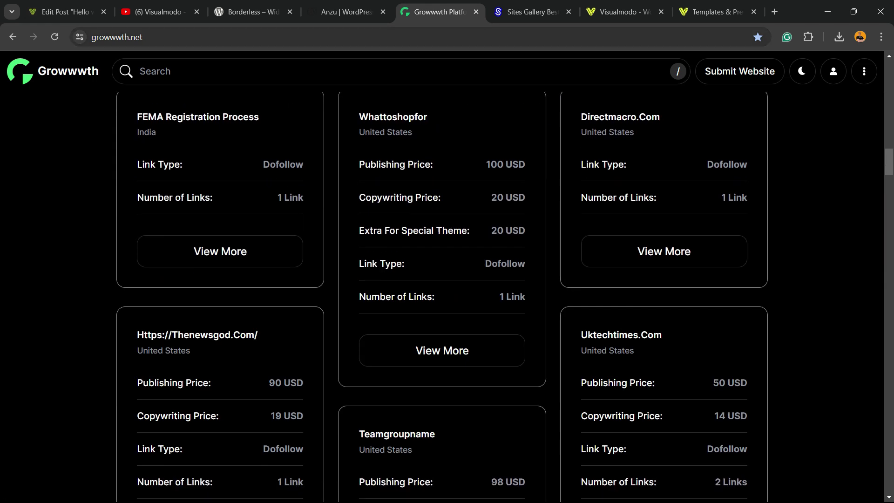
double_click(122, 37)
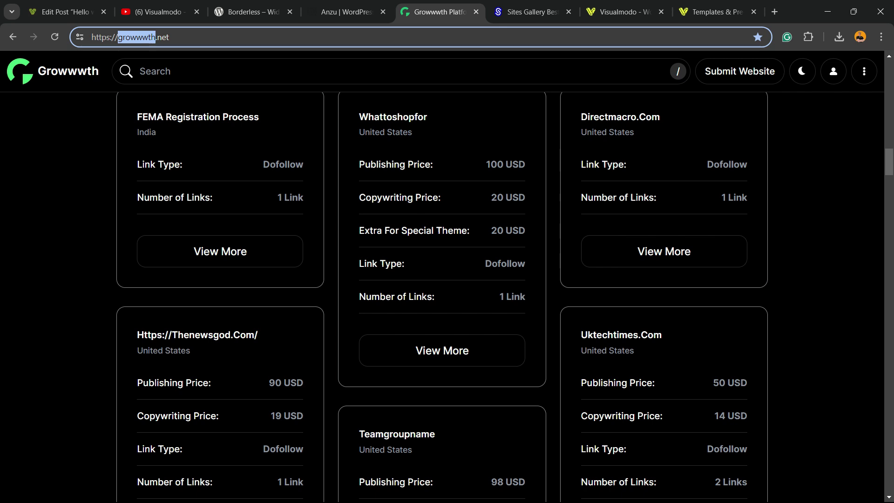
scroll(442, 298, down, 12)
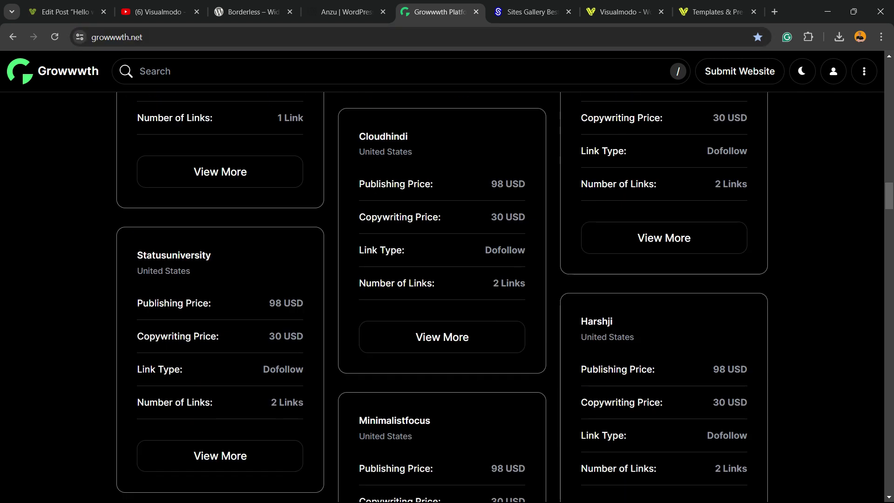
scroll(442, 298, down, 15)
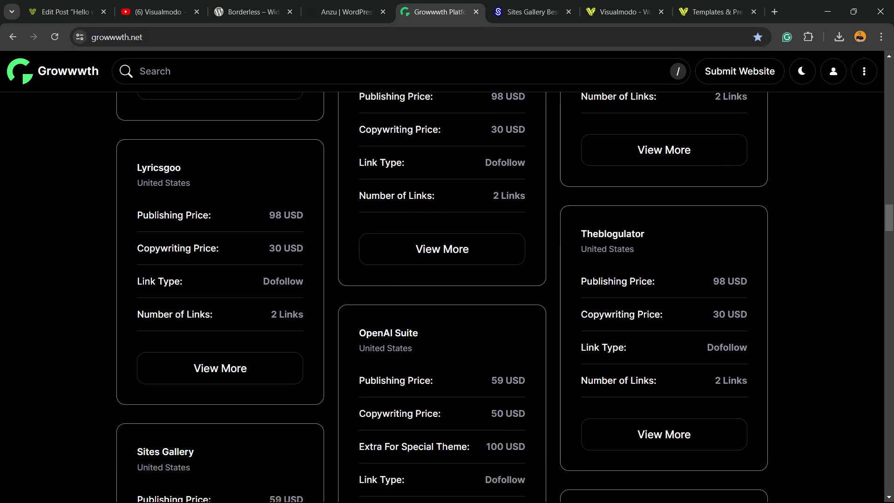
- Browse the Sites Gallery homepage, examining the site of the day and the showcased website designs
click(533, 12)
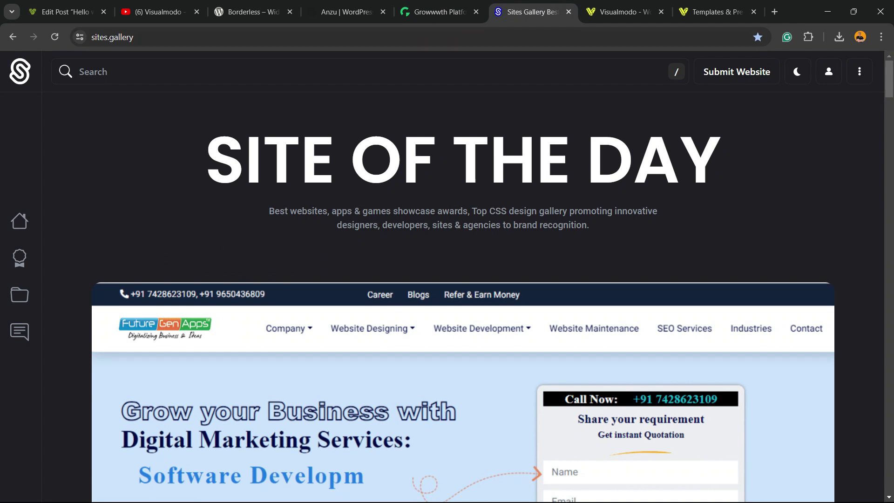
scroll(463, 298, down, 10)
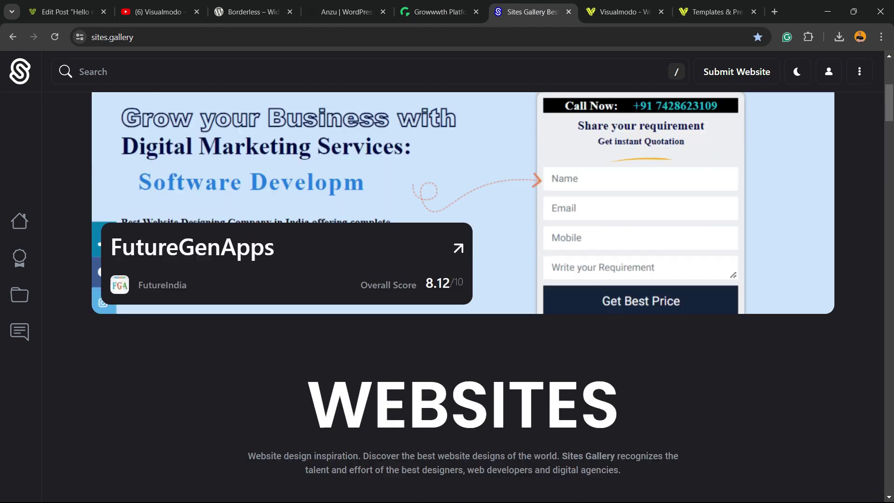
scroll(464, 298, down, 17)
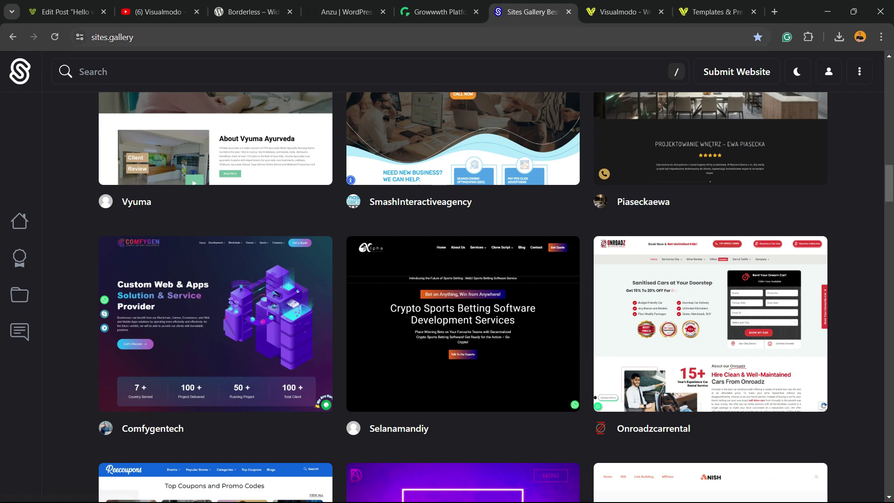
scroll(463, 298, down, 3)
scroll(464, 298, down, 15)
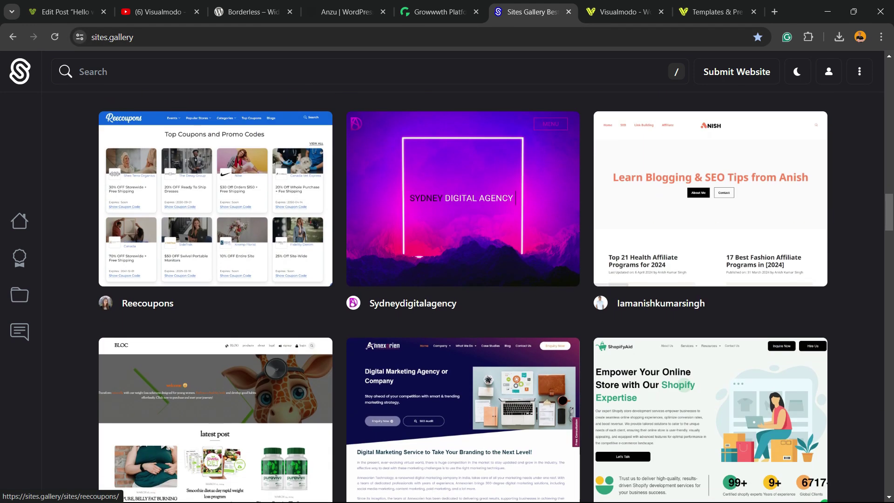
scroll(463, 298, down, 15)
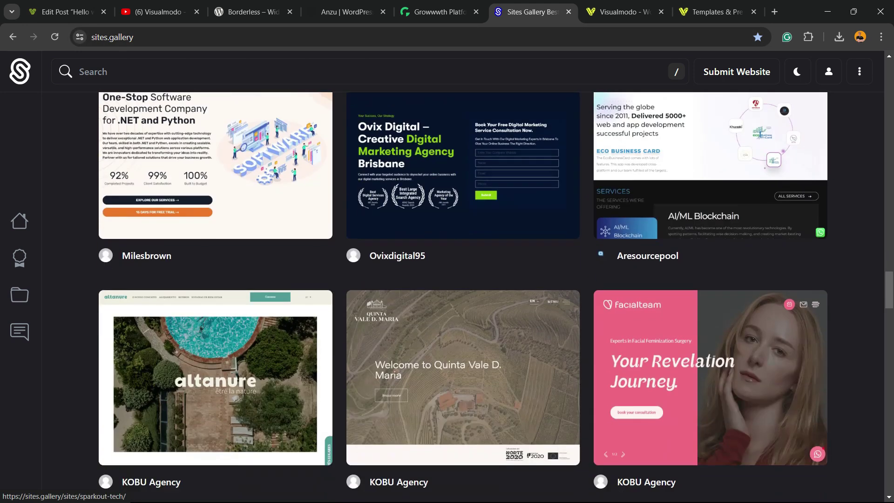
scroll(463, 298, up, 15)
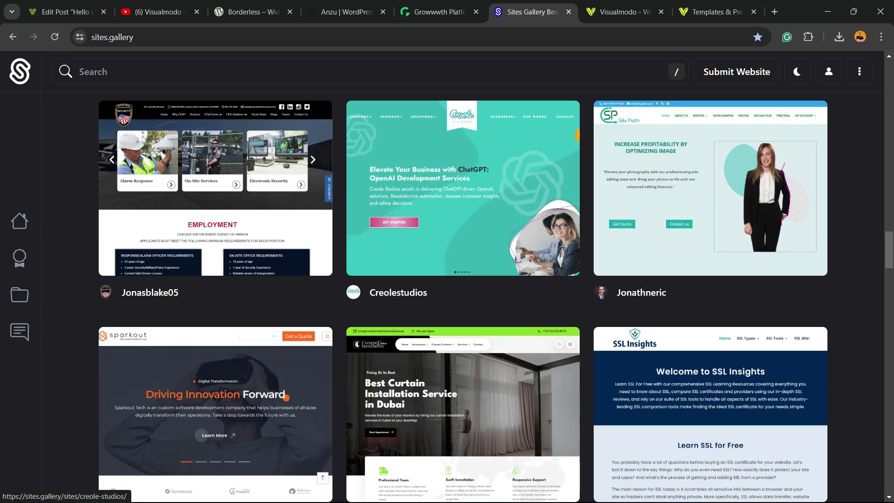
- Look through the WordPress themes and the theme bundle offer on the Visualmodo homepage
click(624, 11)
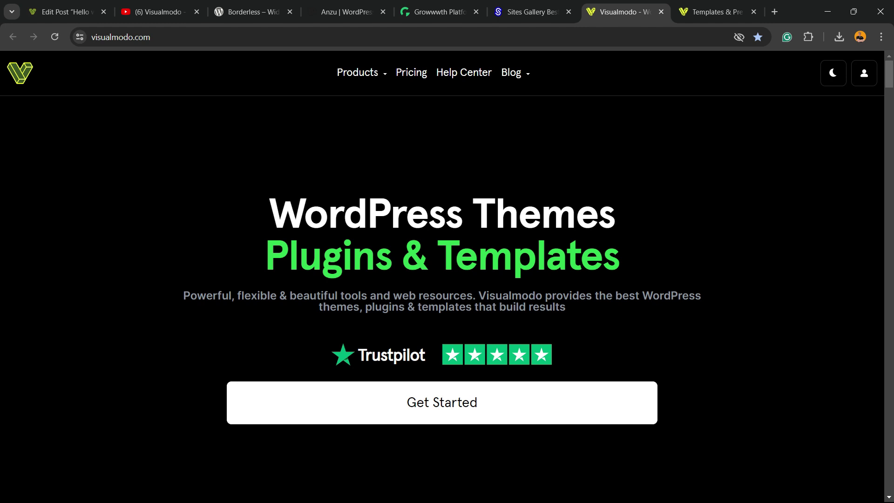
scroll(447, 279, down, 3)
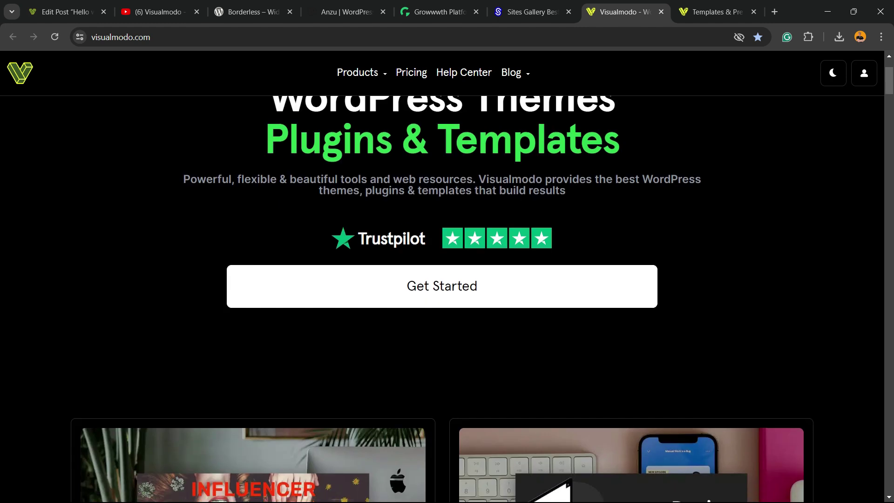
scroll(447, 279, down, 10)
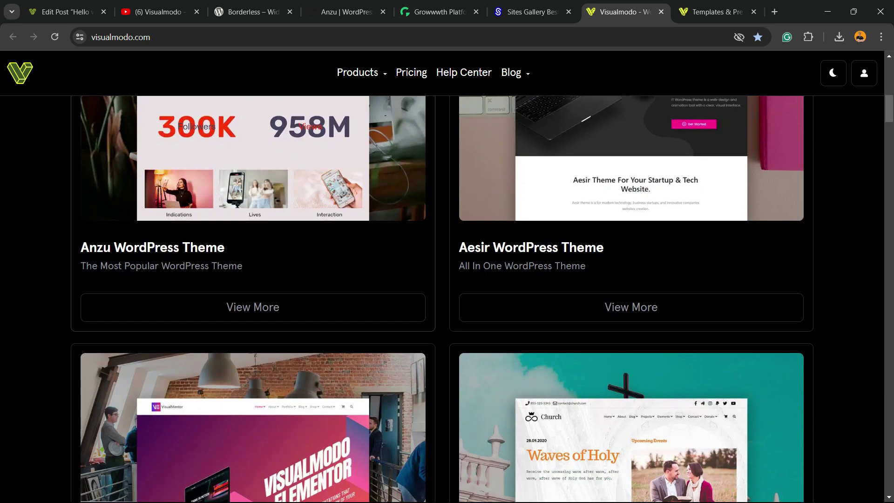
scroll(443, 299, down, 10)
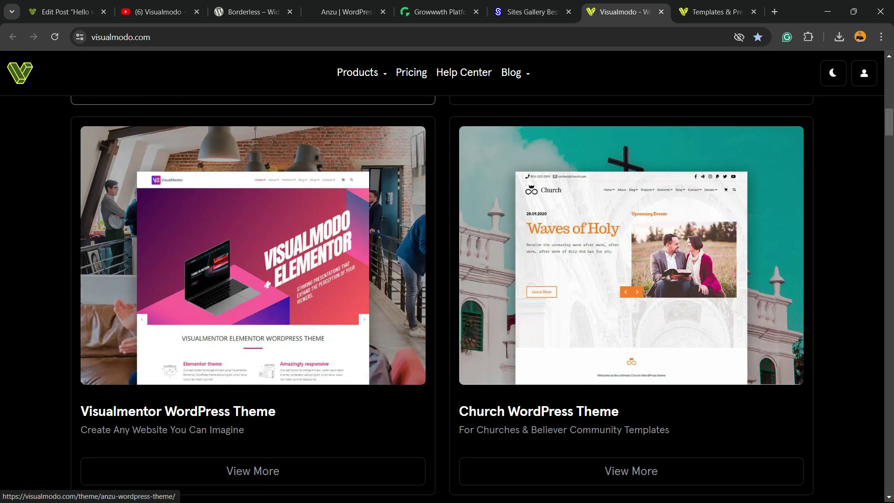
scroll(443, 299, down, 15)
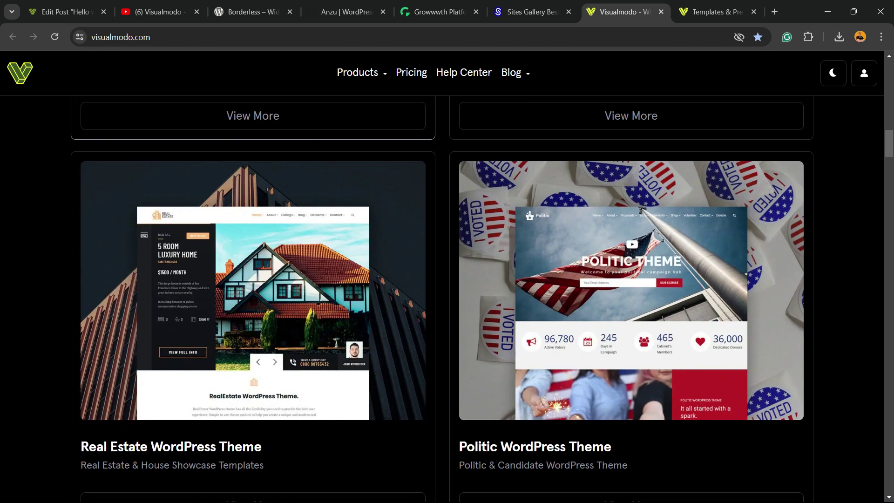
scroll(442, 299, down, 5)
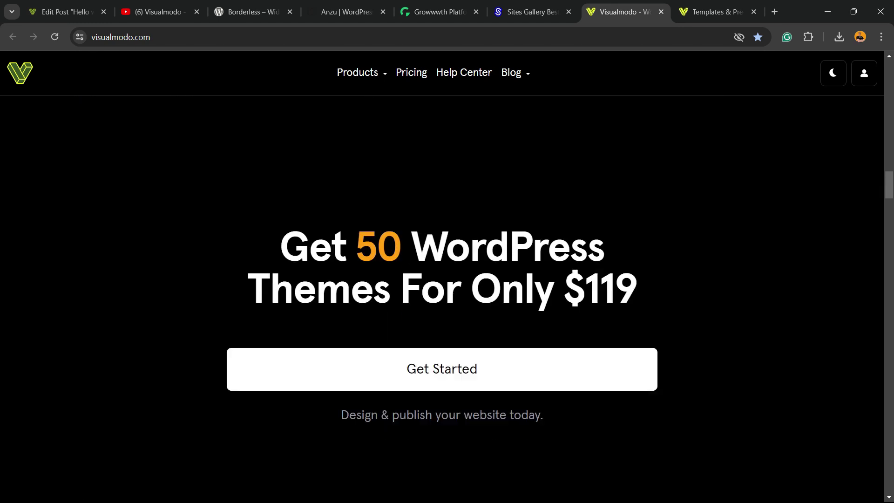
- Browse the ready-made website designs in the Visualmodo WordPress Templates Library
click(713, 11)
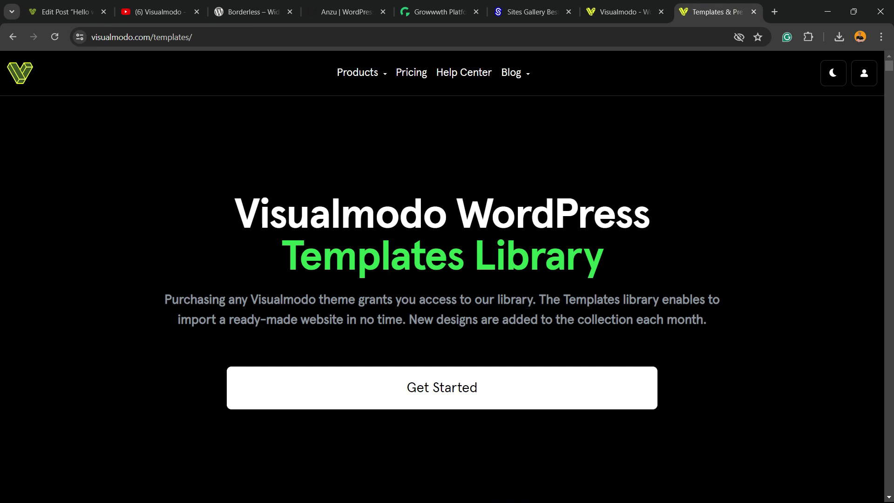
scroll(442, 177, down, 9)
scroll(443, 177, down, 13)
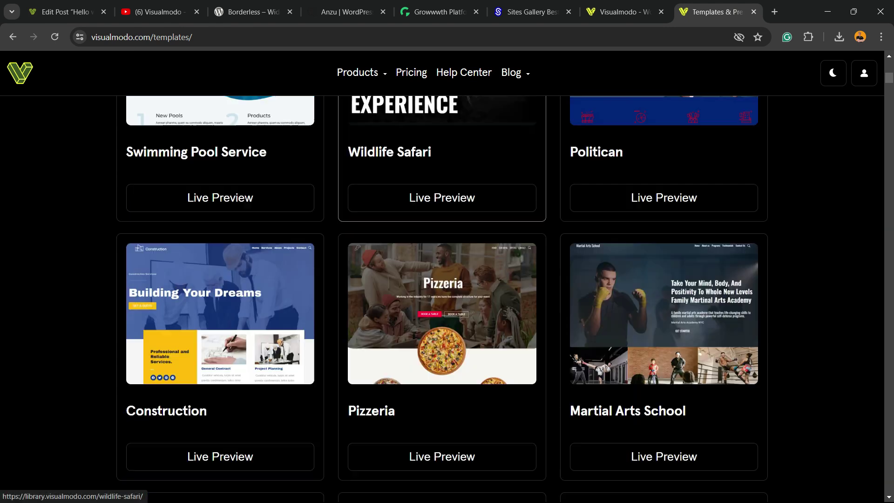
scroll(442, 177, down, 4)
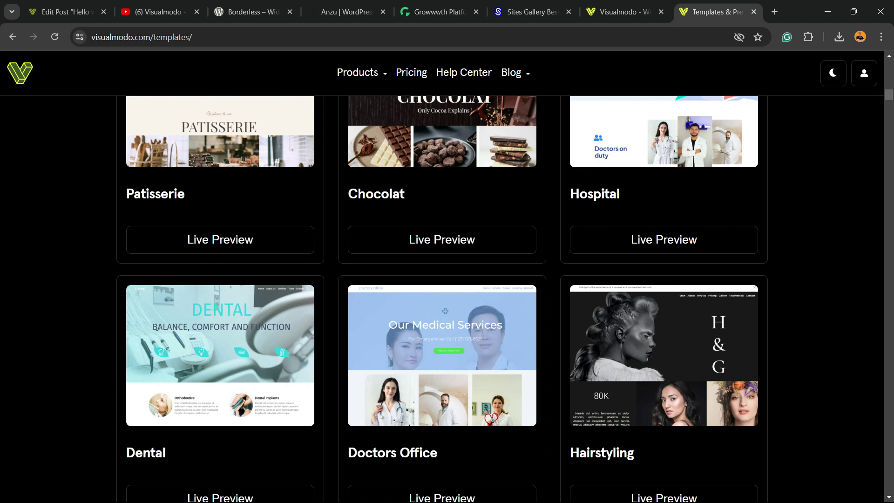
scroll(442, 298, down, 5)
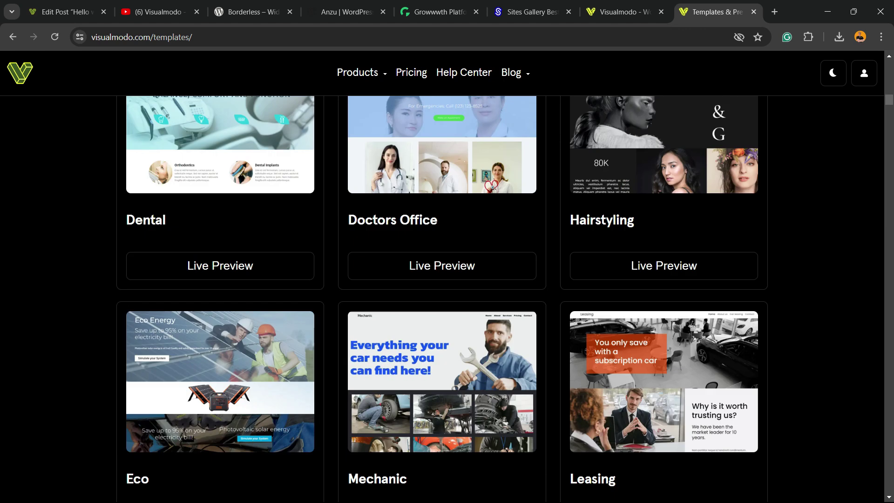
scroll(442, 298, down, 15)
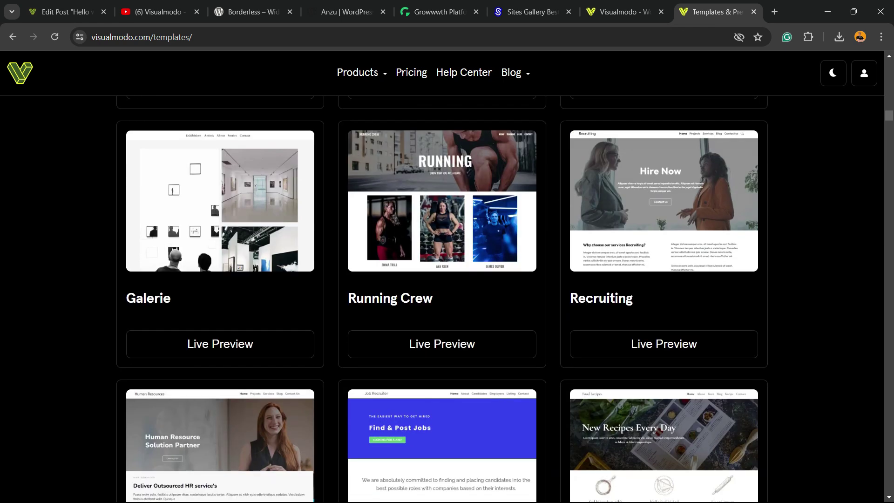
scroll(443, 298, down, 15)
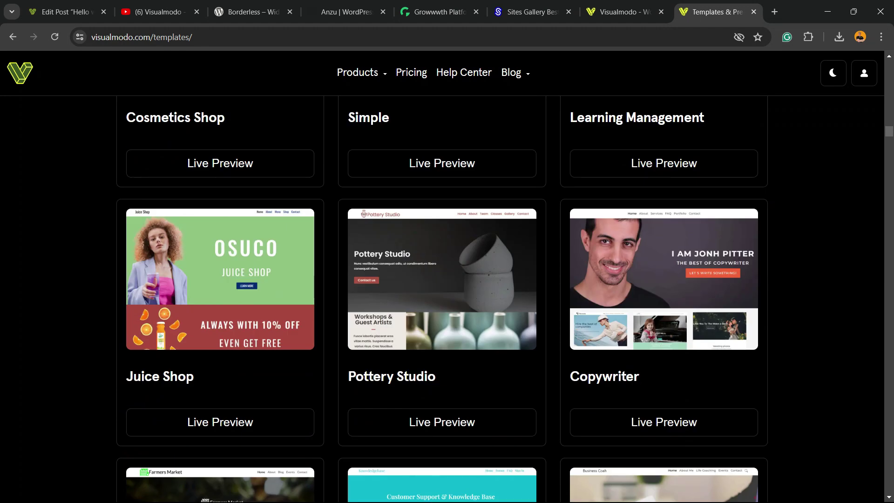
scroll(442, 298, down, 3)
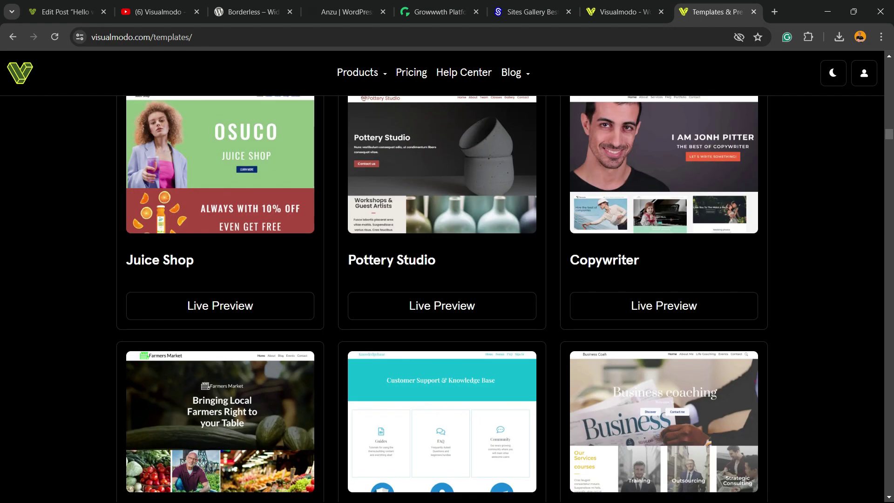